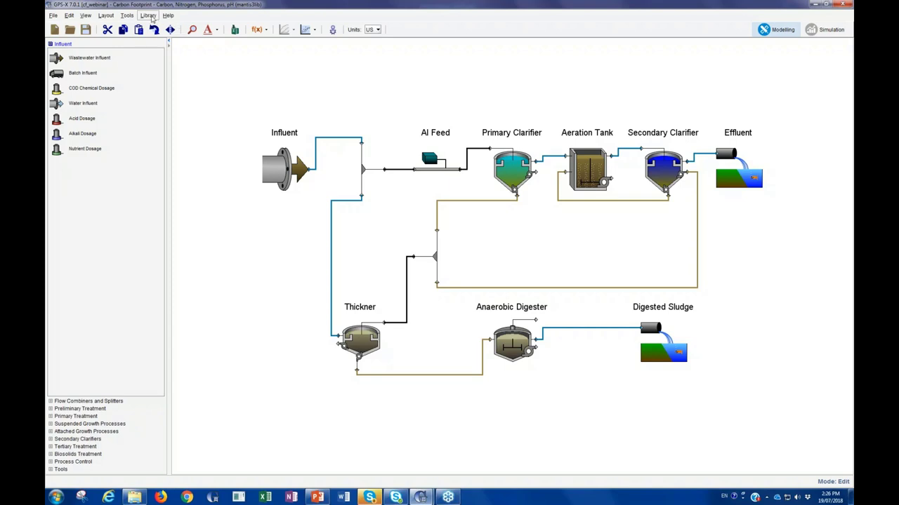
Review the Al Feed's carbon footprint input parameters, including its emission and chemical shipment settings, without changing them.
left_click(391, 94)
right_click(434, 172)
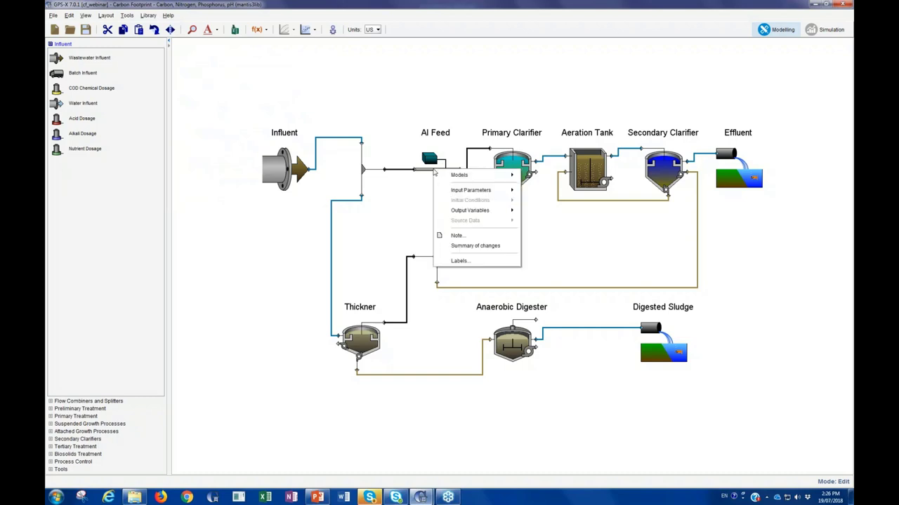
mouse_move(459, 194)
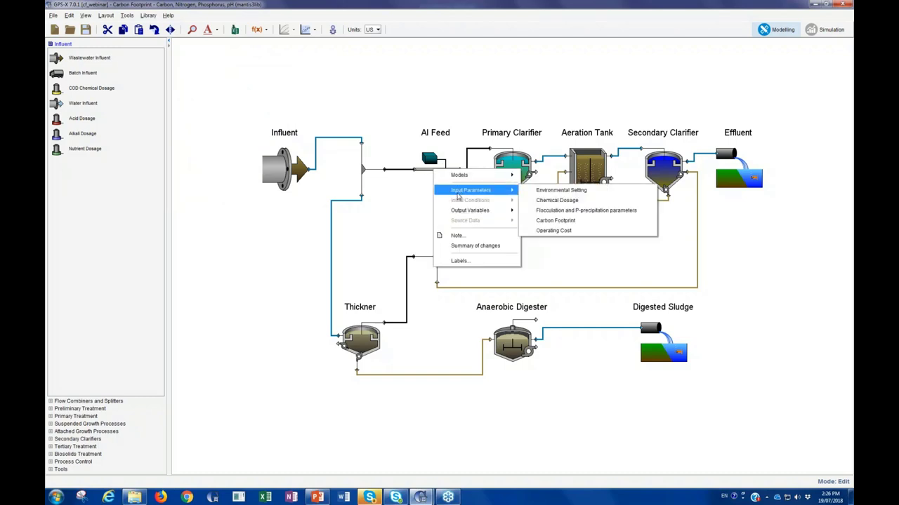
left_click(556, 221)
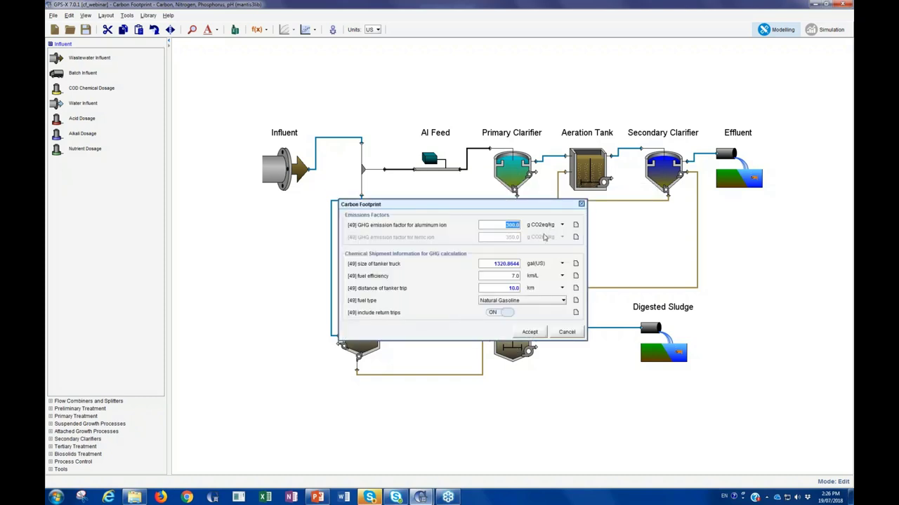
left_click(564, 332)
Review the anaerobic digester's energy recovery options for methane use without changing them.
right_click(520, 350)
mouse_move(556, 370)
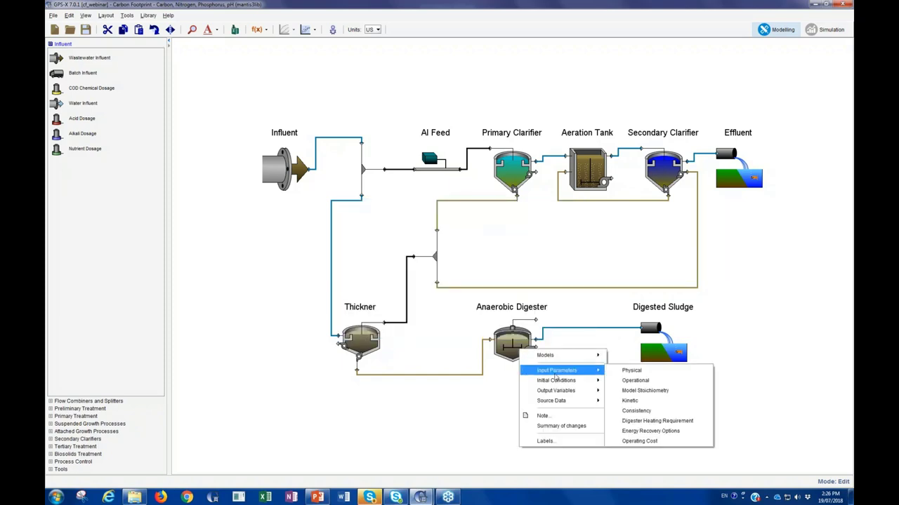
left_click(659, 431)
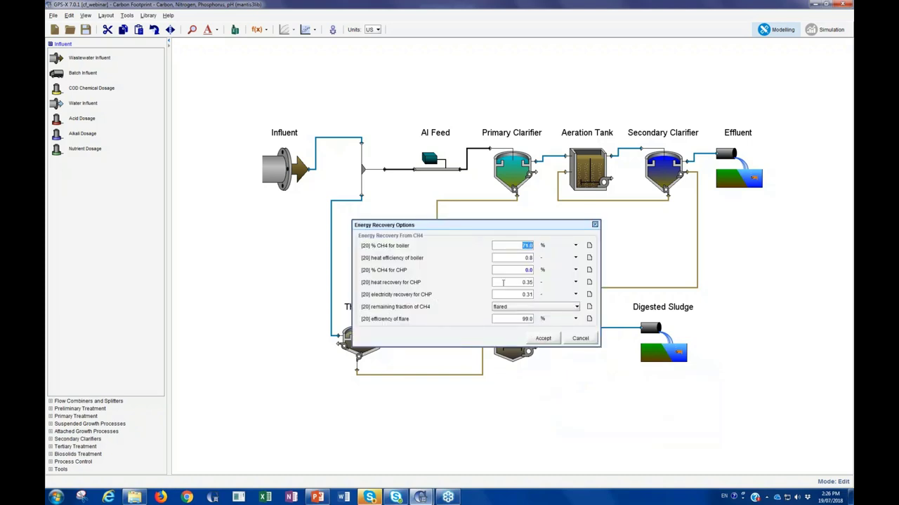
left_click(581, 339)
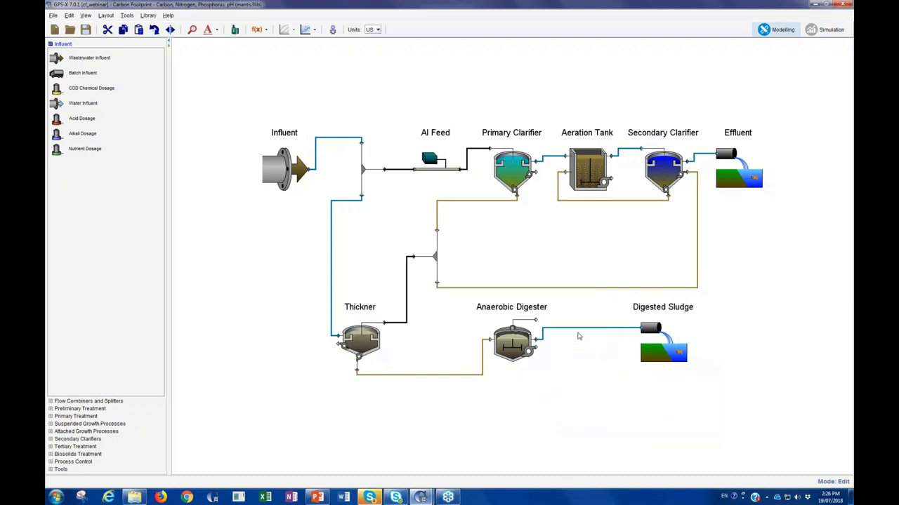
Review the system-wide carbon footprint settings, including the regional emission factors, fuel calorific values and fuel emission factors.
right_click(218, 254)
mouse_move(246, 258)
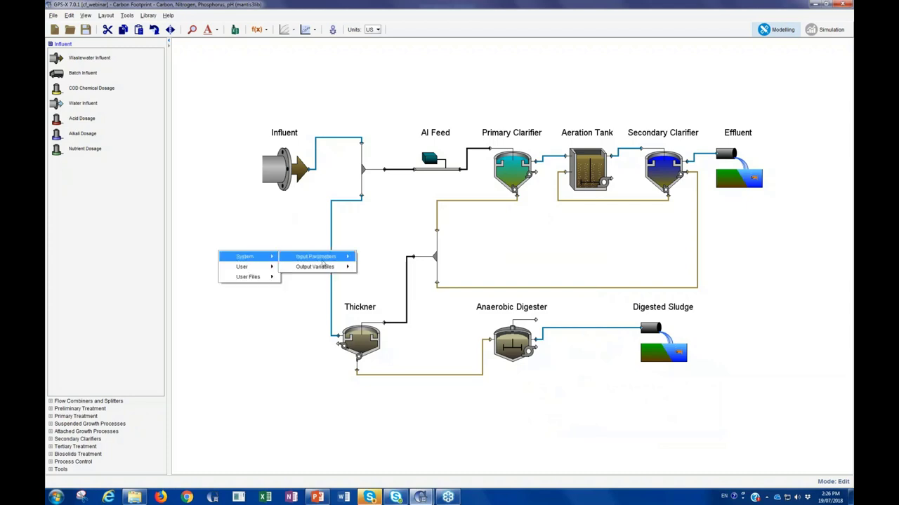
mouse_move(322, 262)
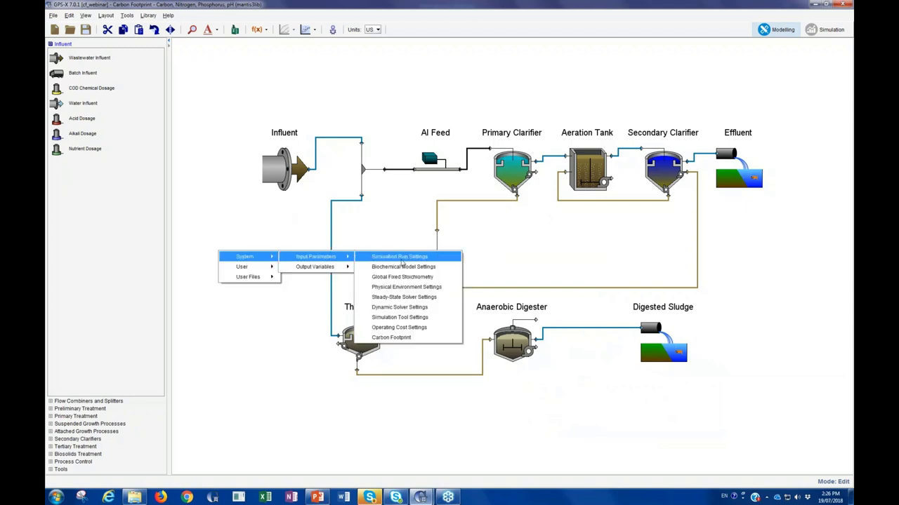
left_click(393, 338)
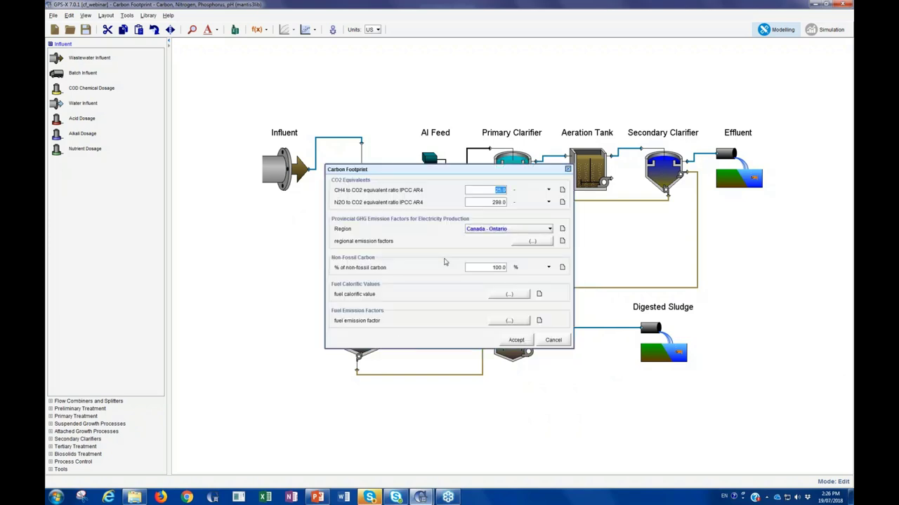
left_click(536, 243)
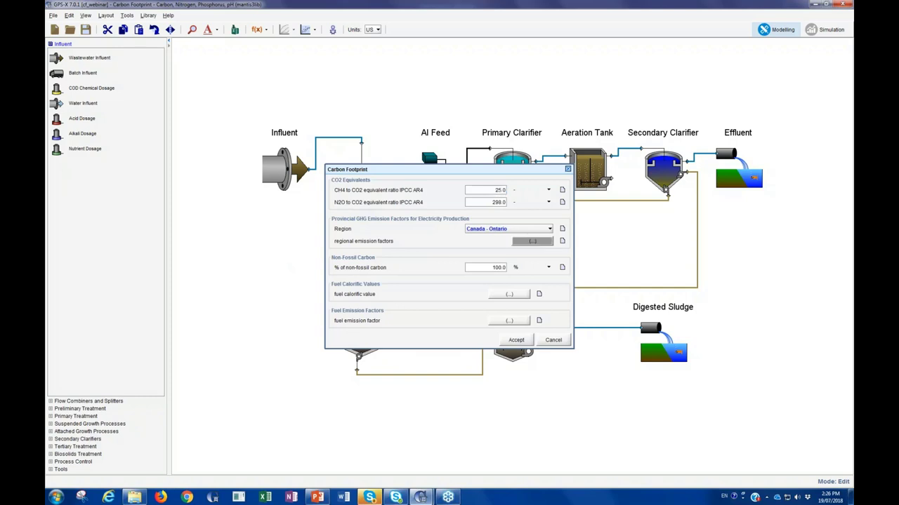
left_click(585, 395)
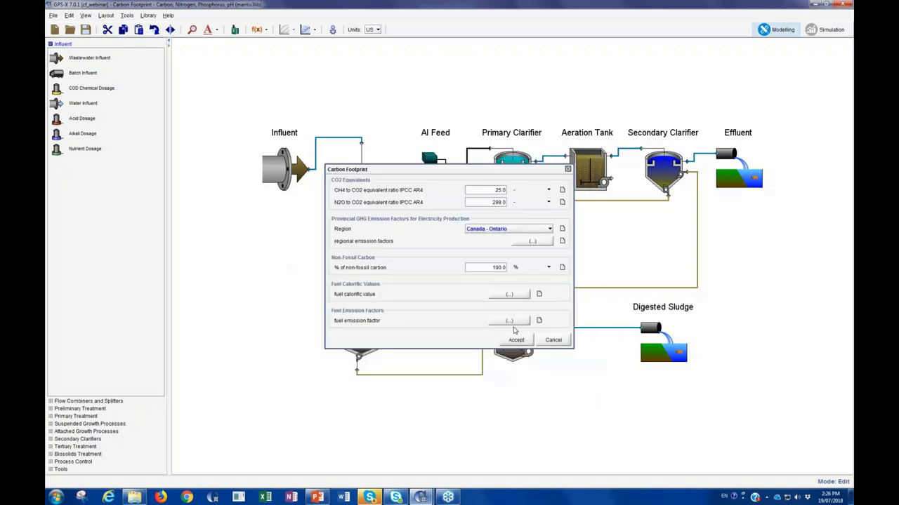
left_click(514, 295)
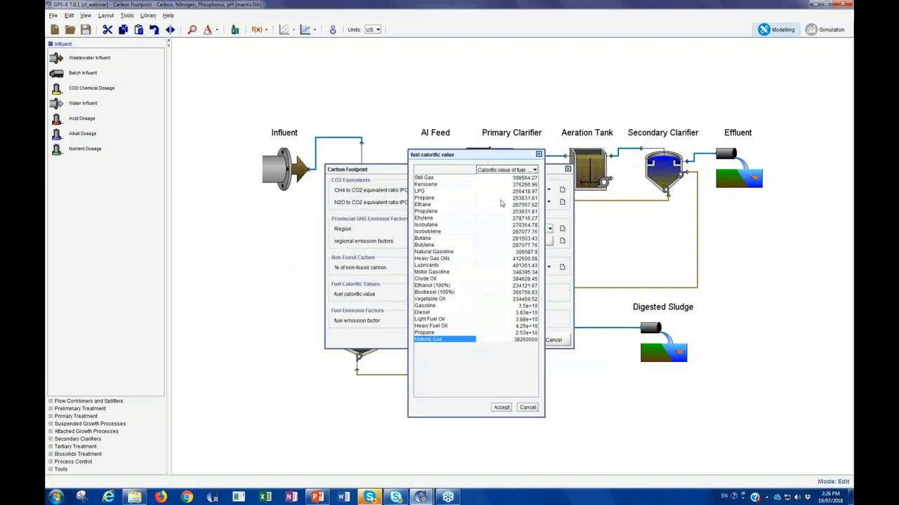
left_click(526, 408)
left_click(497, 320)
left_click(504, 381)
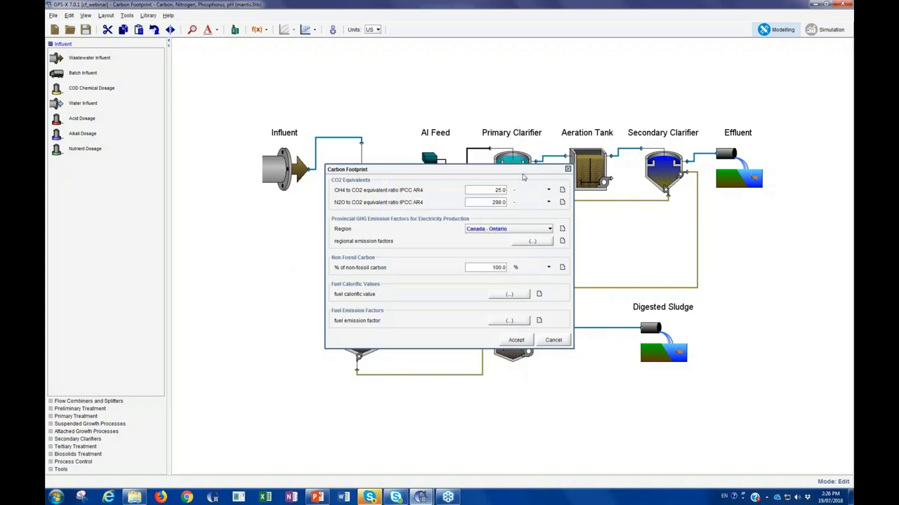
left_click(517, 341)
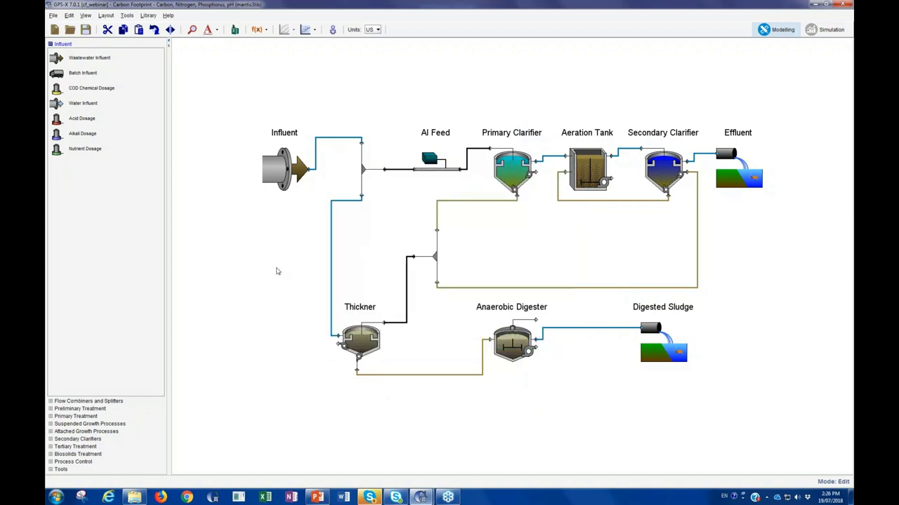
Load the Calibration scenario in simulation mode and run the simulation.
left_click(822, 33)
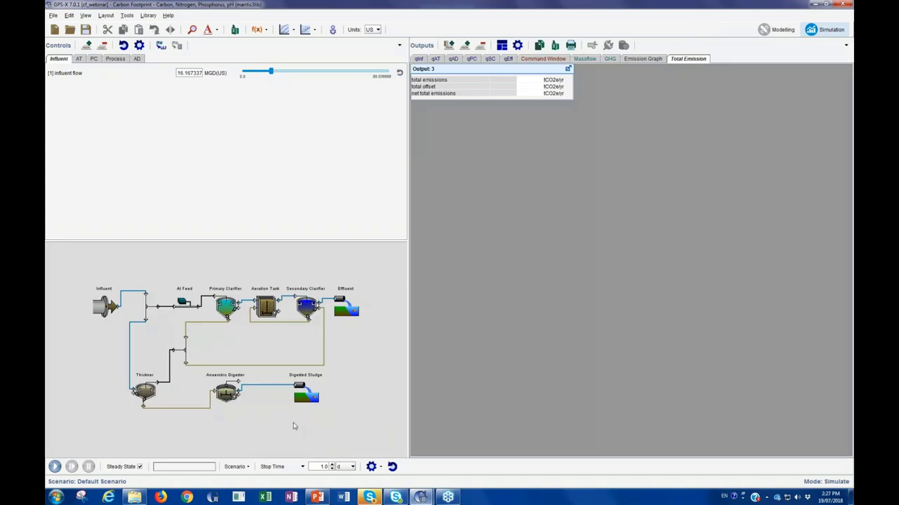
left_click(246, 469)
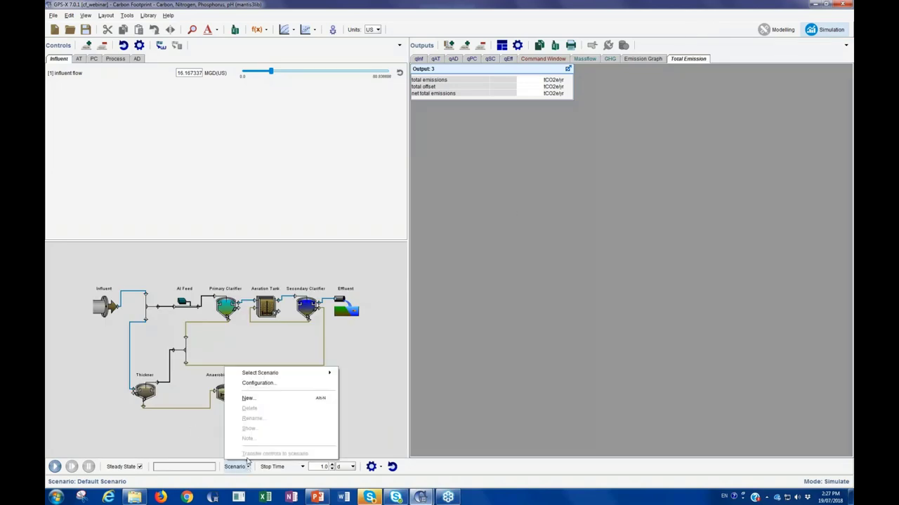
mouse_move(267, 371)
left_click(354, 382)
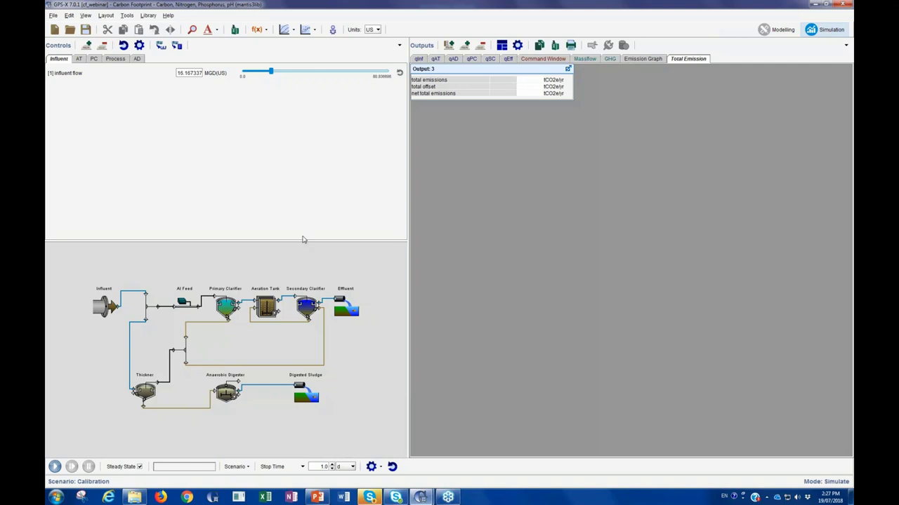
left_click(55, 467)
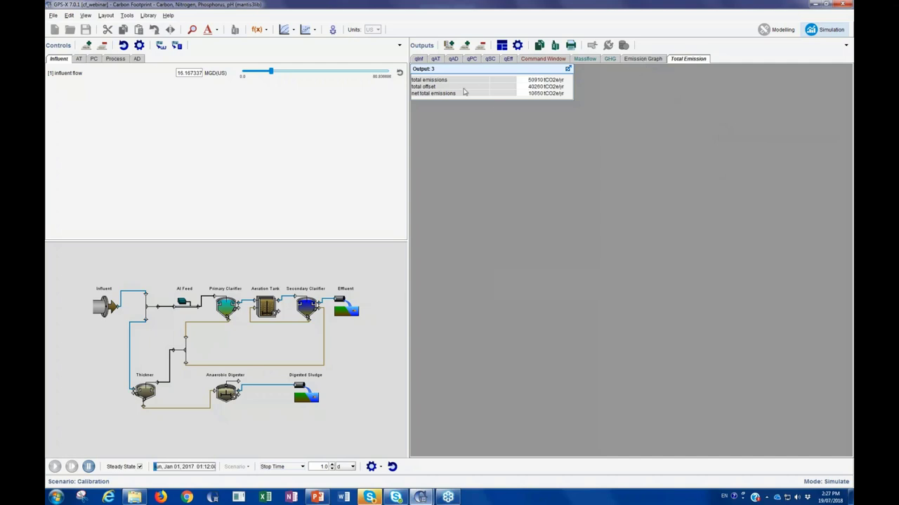
Examine the influent results, plus the Scope Two CO2 emission, total carbon emission and net footprint rows of the GHG table.
left_click(419, 59)
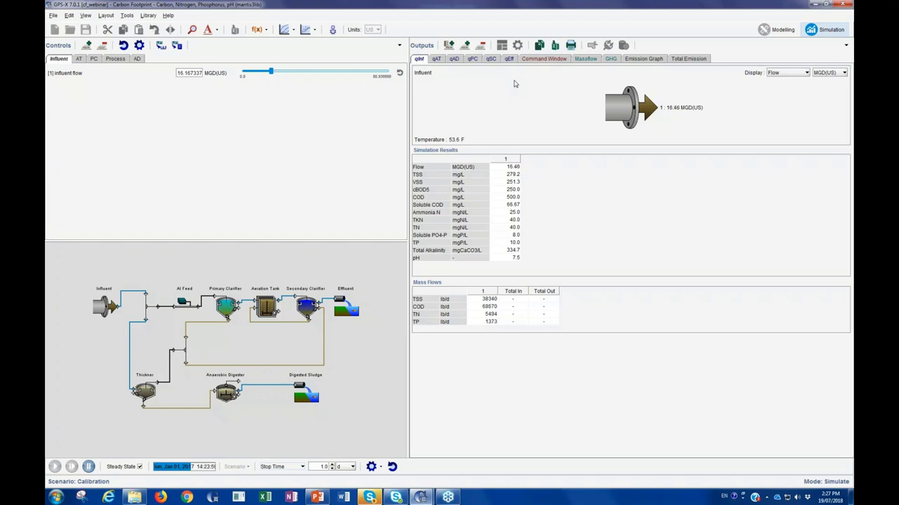
left_click(610, 59)
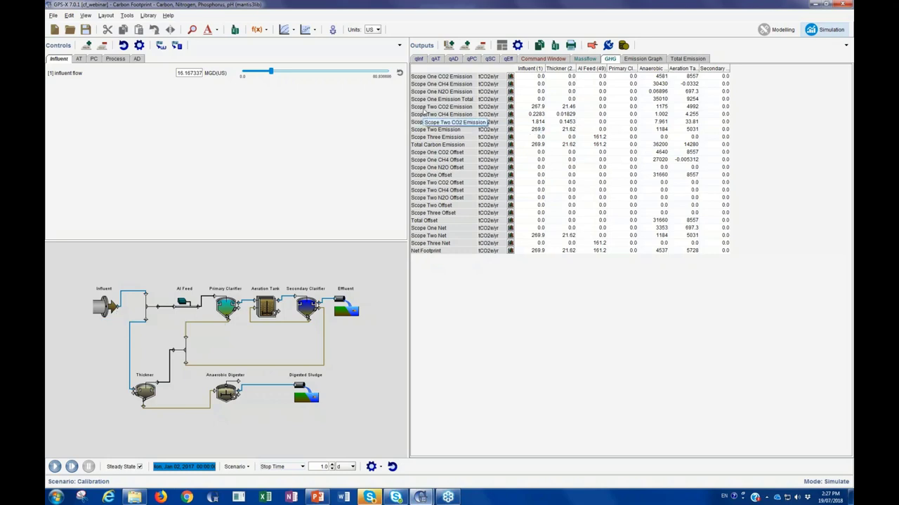
left_click(541, 108)
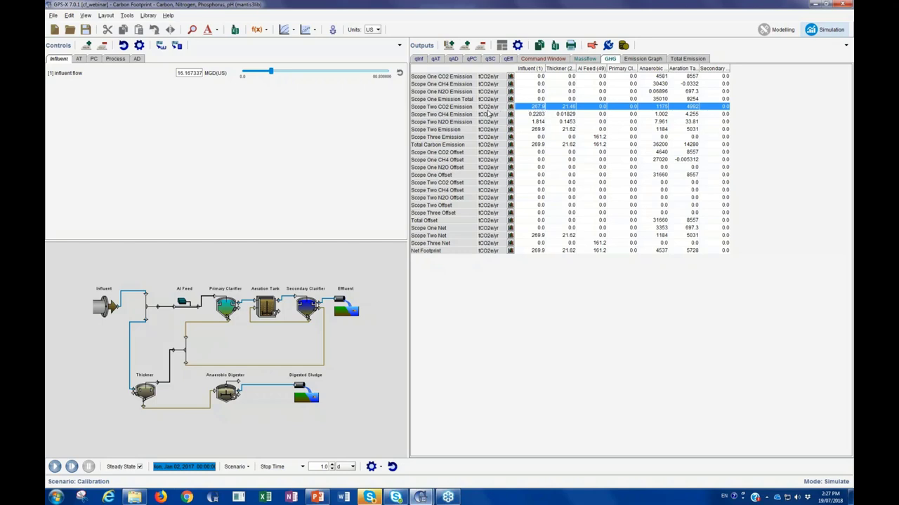
left_click(537, 145)
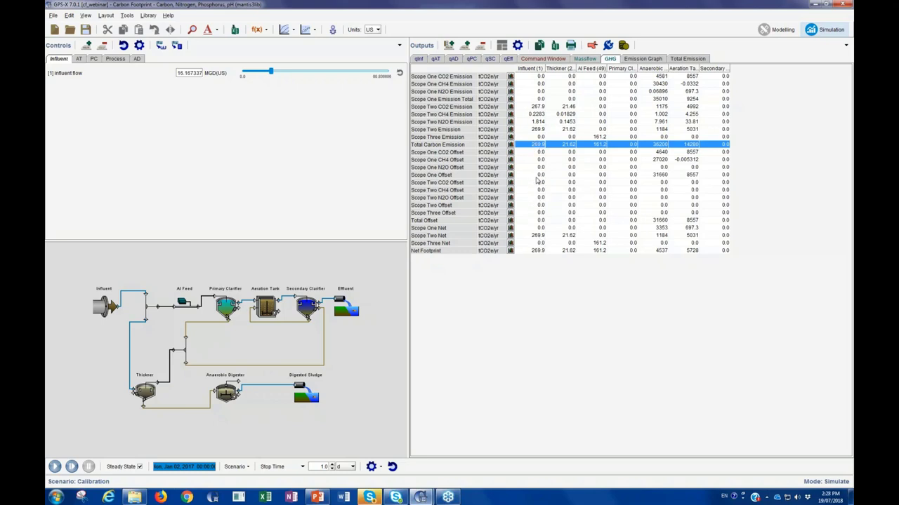
left_click(536, 252)
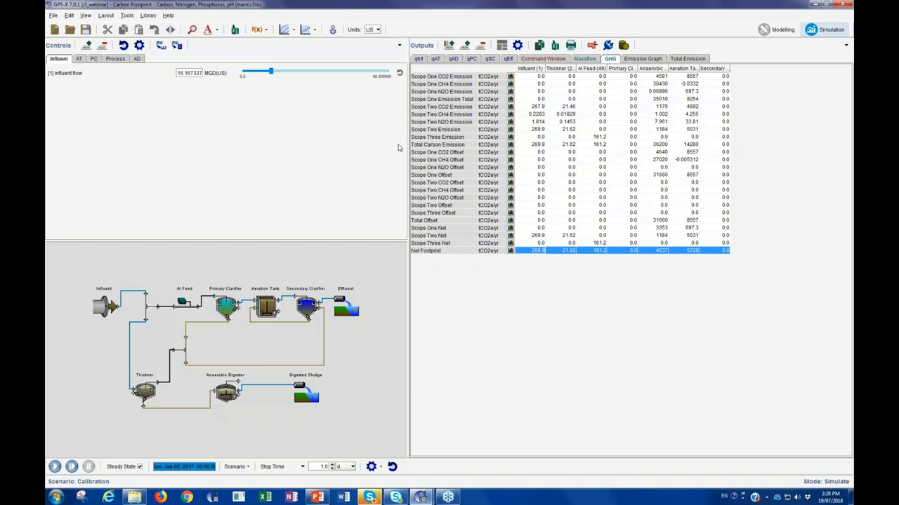
Compare the Al Feed's Scope Three emission and net footprint with the Scope One emissions of the aeration tank and anaerobic digester.
left_click(607, 137)
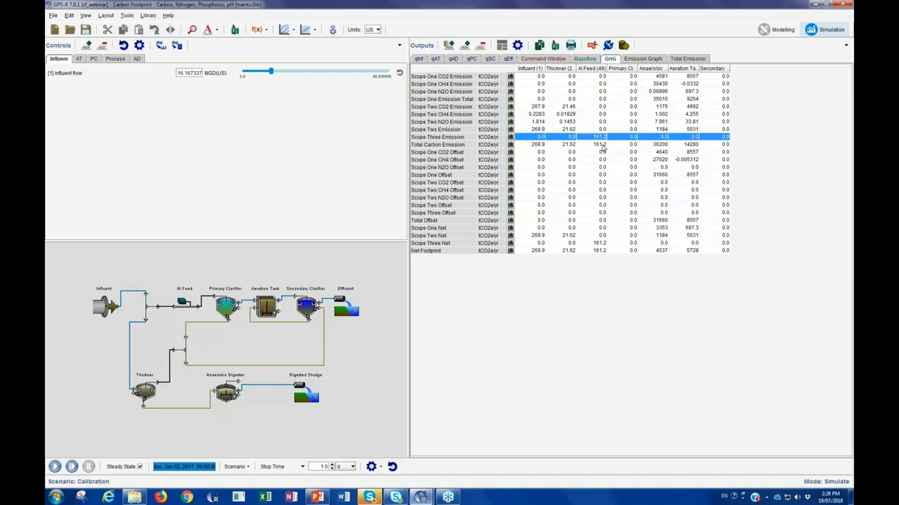
left_click(600, 252)
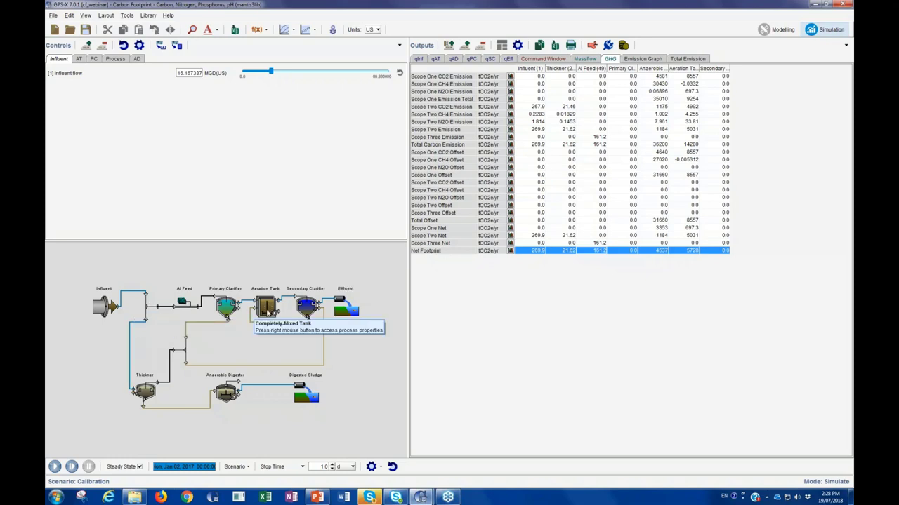
left_click(684, 73)
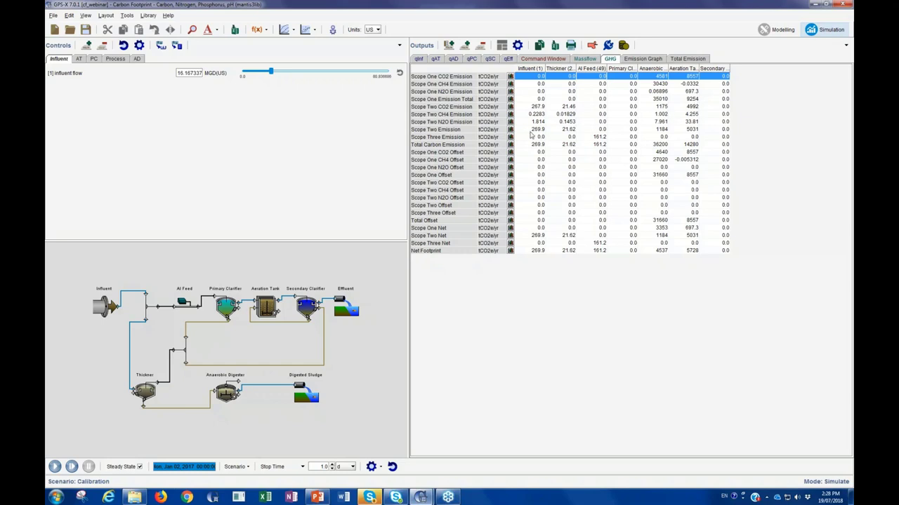
left_click(693, 100)
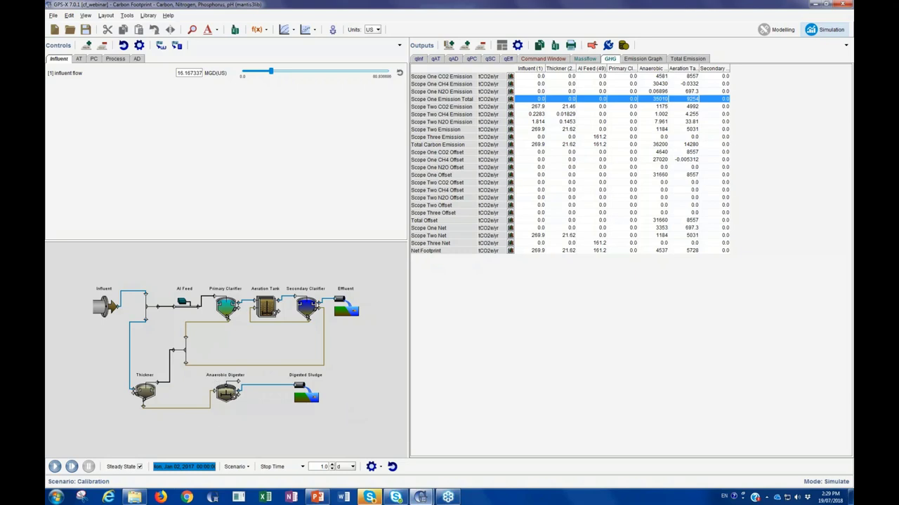
left_click(657, 85)
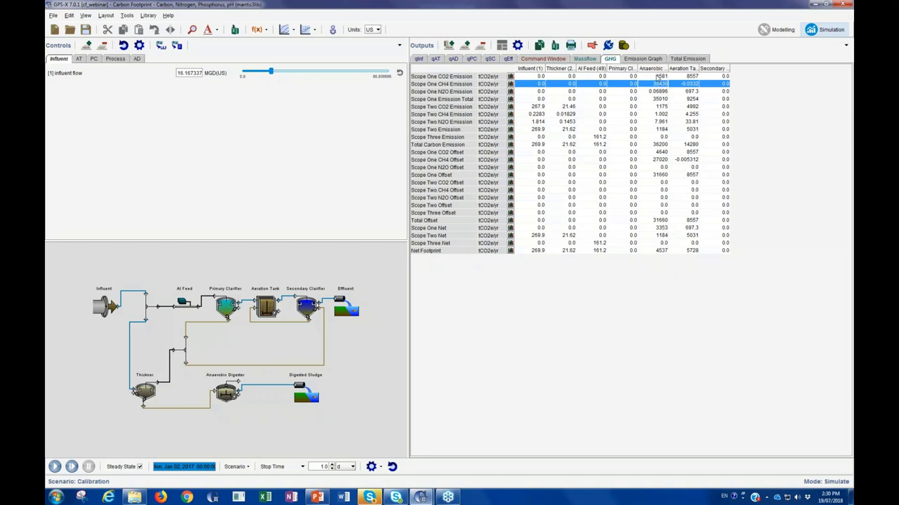
Examine the plant's total emissions and offset, and the emission rate graphs for the aeration tank and anaerobic digester.
left_click(687, 60)
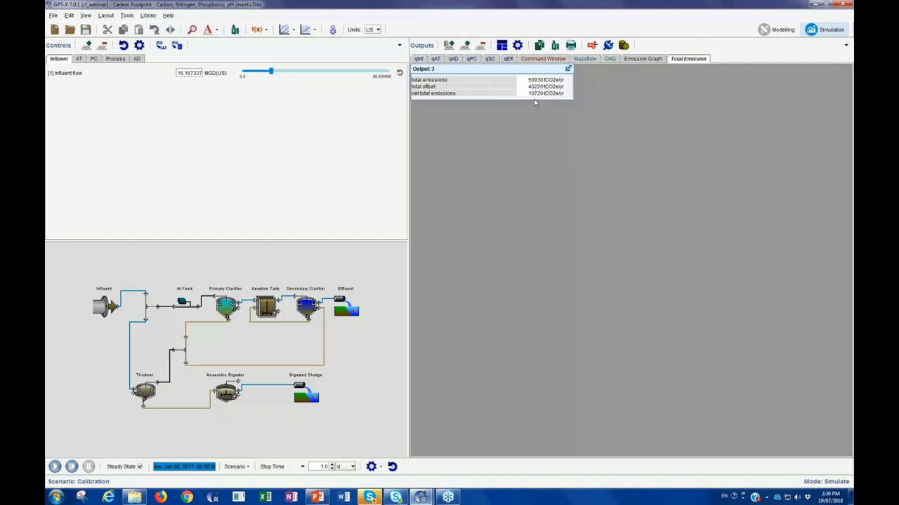
left_click(655, 60)
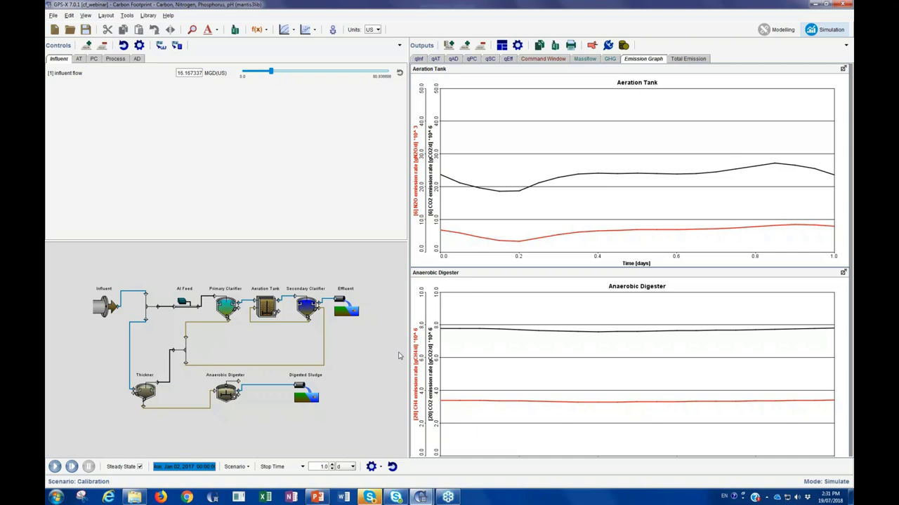
left_click(684, 60)
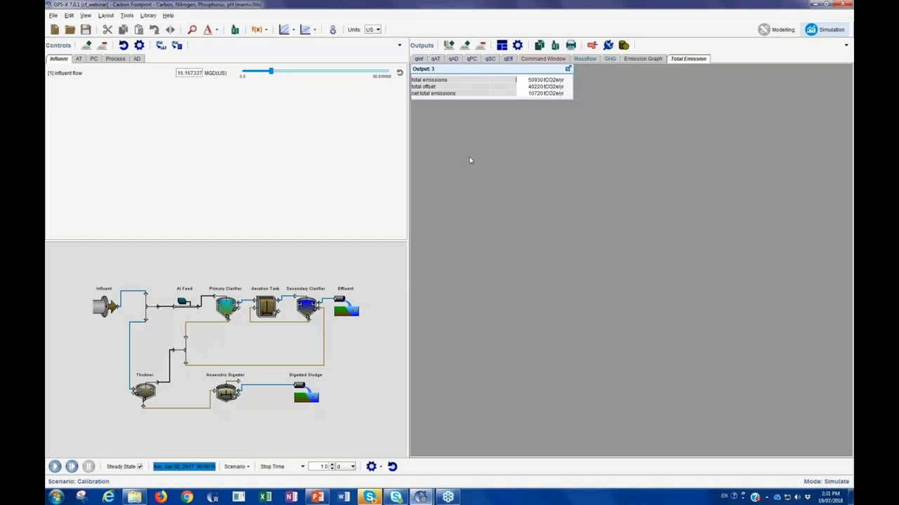
Set the anaerobic digester's CH4 for boiler to 0% and CH4 for CHP to 80%, and rerun the simulation.
left_click(137, 59)
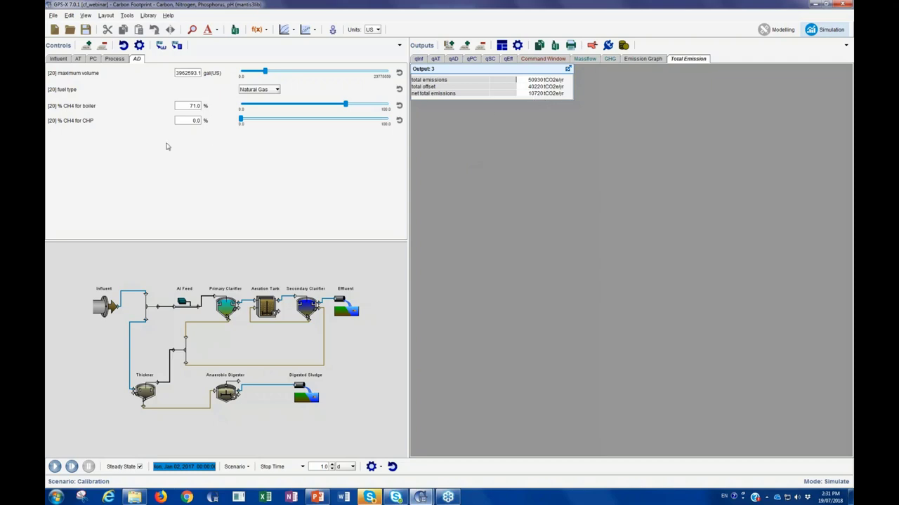
left_click_drag(187, 105, 205, 104)
type("0")
left_click(184, 121)
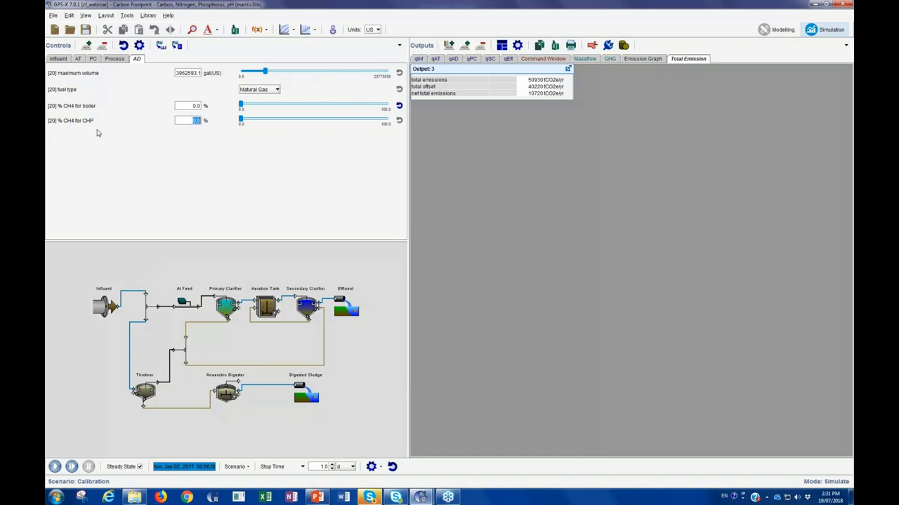
type("80")
key("Return")
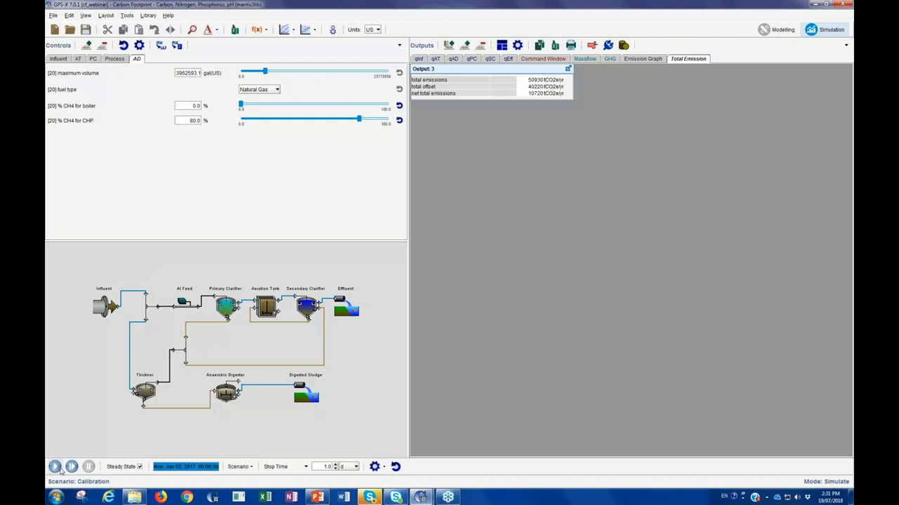
left_click(55, 467)
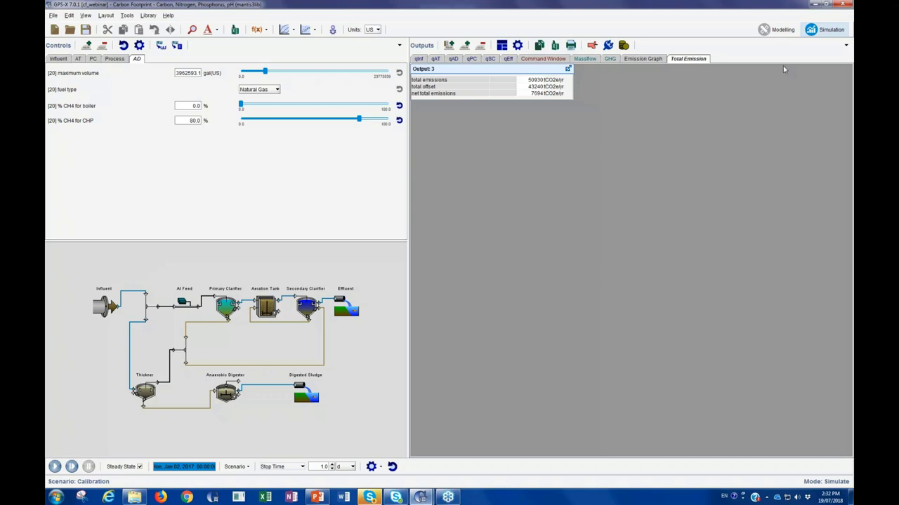
Return to the slide presentation and advance to the Concluding Remarks slide.
left_click(814, 6)
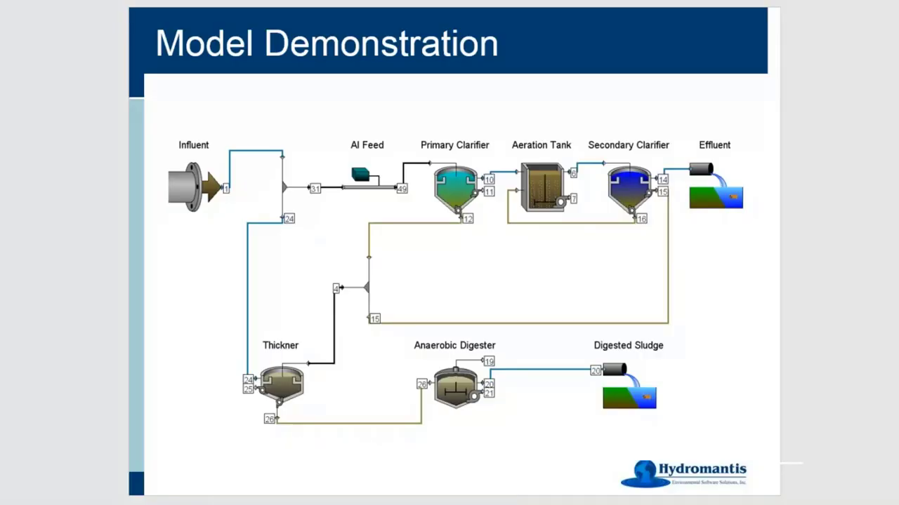
key("Right")
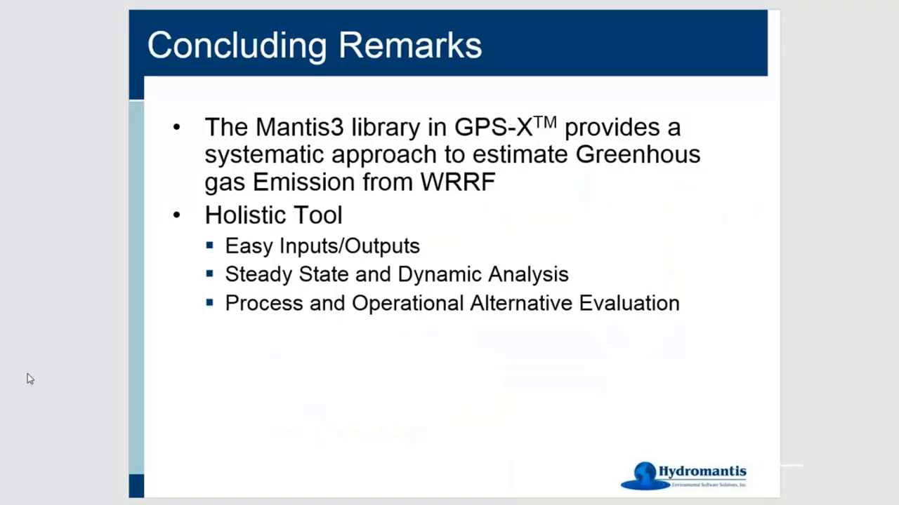